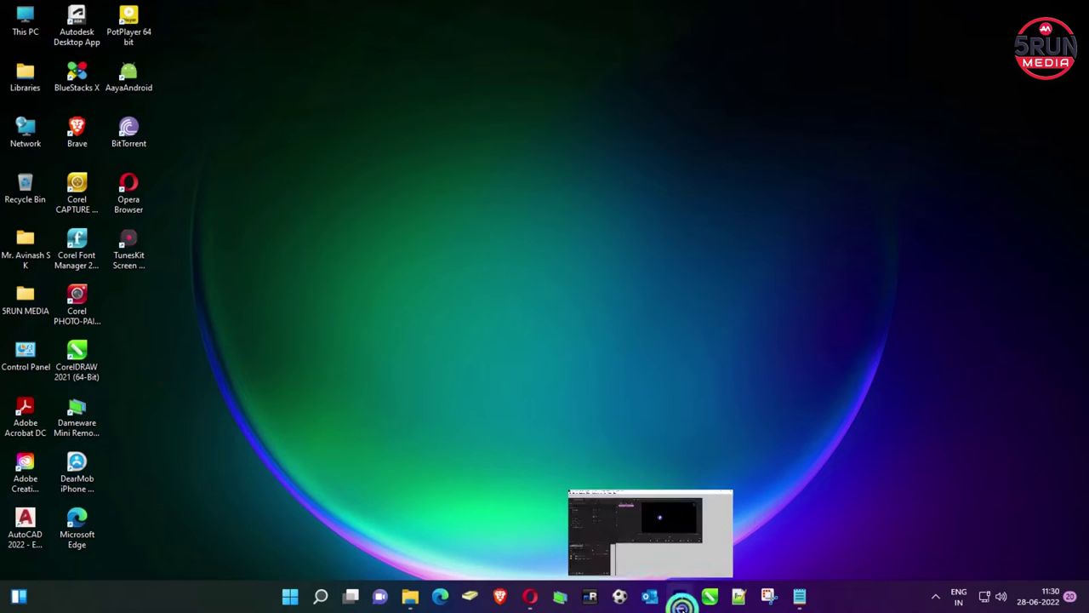
Step: Play the sequence twice in the Program Monitor to watch the Facebook logo, then stop playback
click(665, 337)
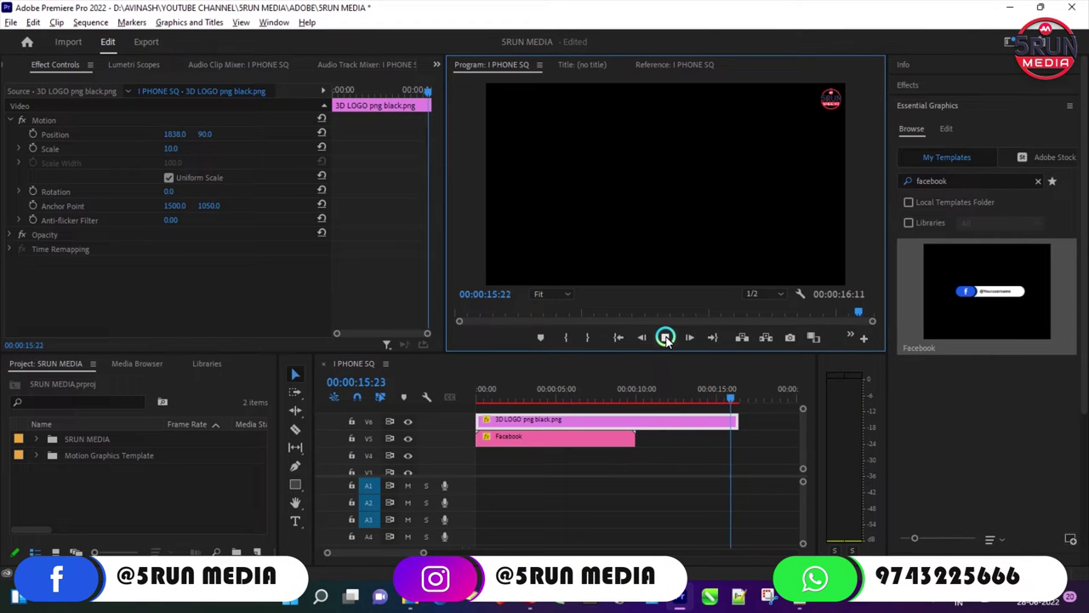
click(666, 338)
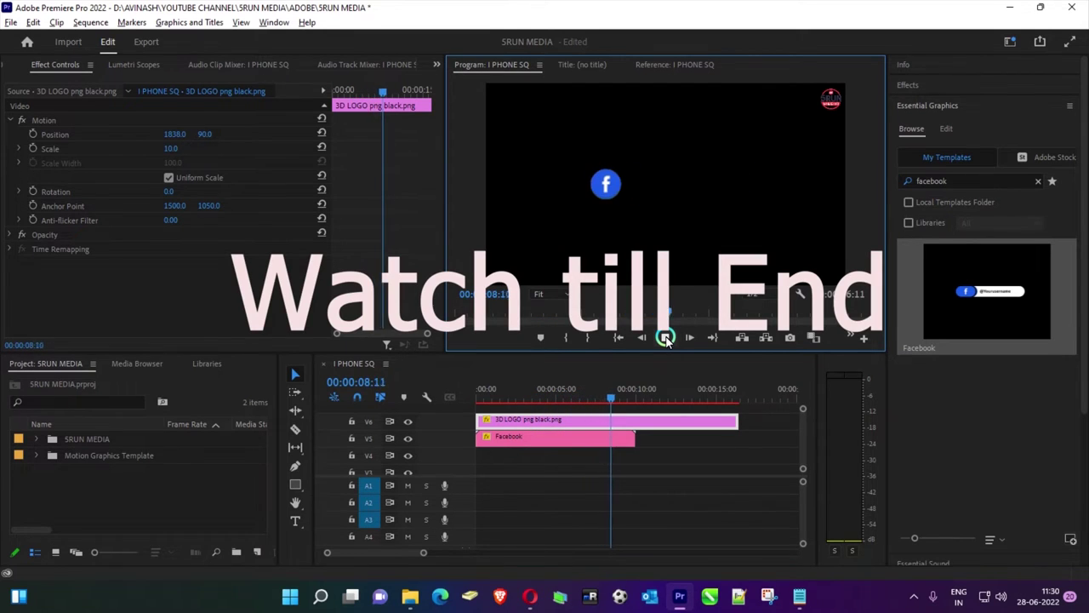
click(667, 338)
Step: Minimize Premiere Pro and open Device Manager via This PC > Manage
click(1010, 8)
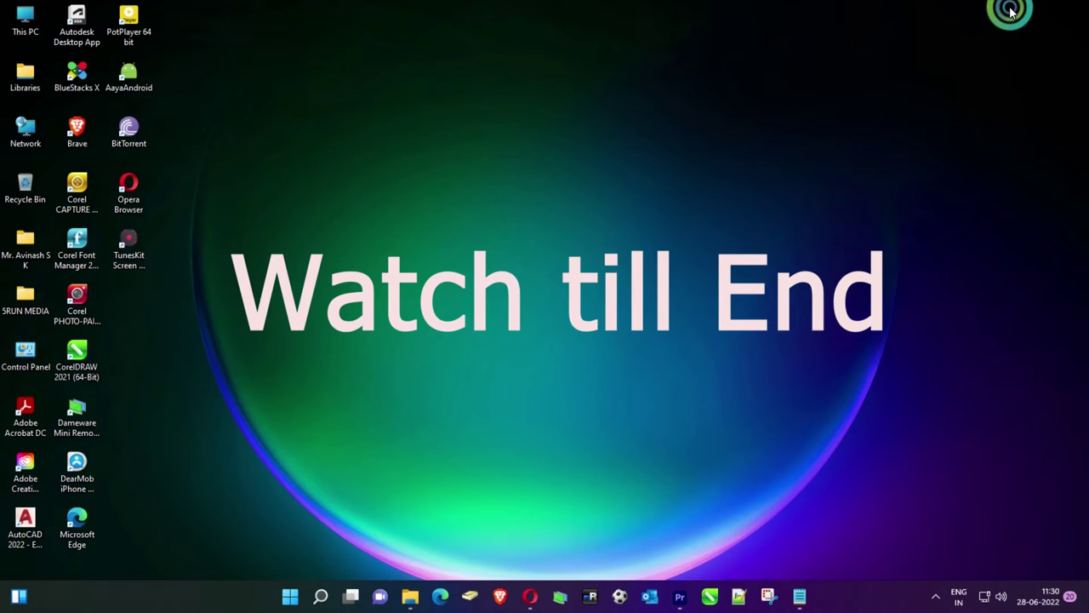
right_click(27, 29)
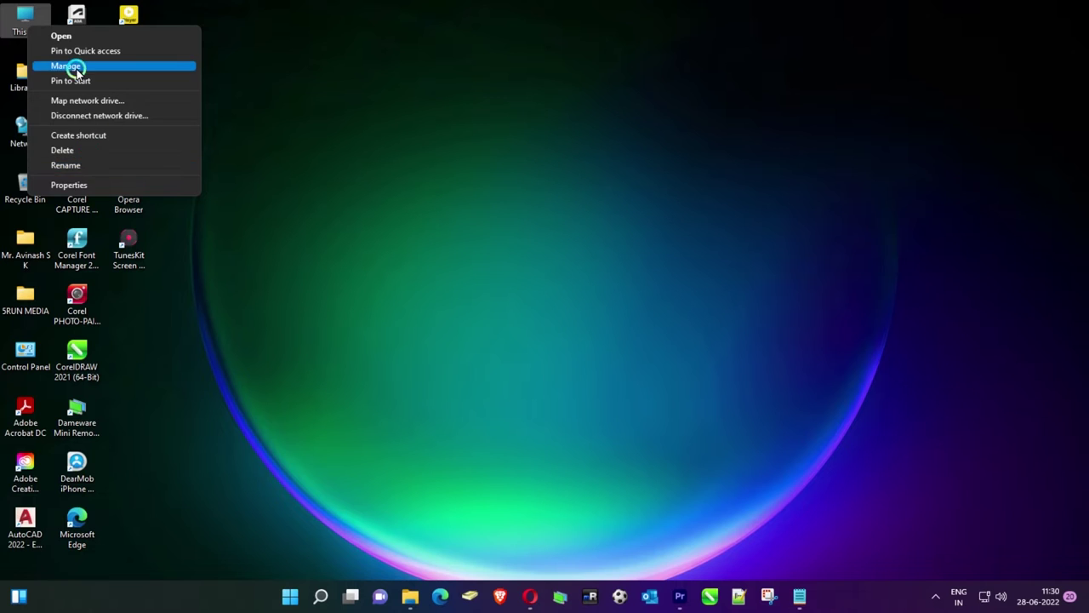
click(73, 66)
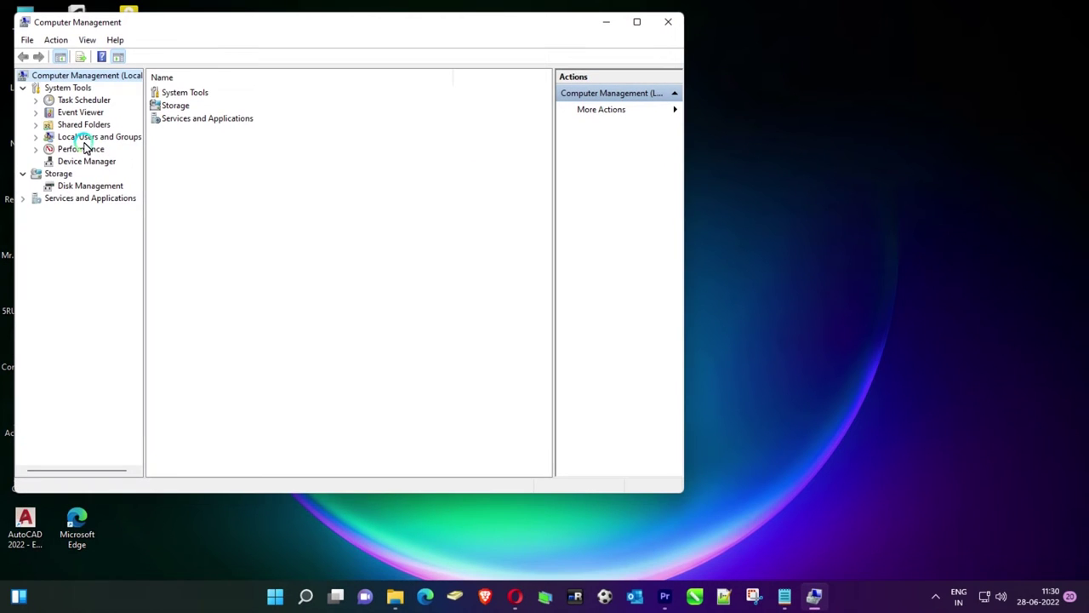
click(35, 150)
click(35, 151)
click(75, 164)
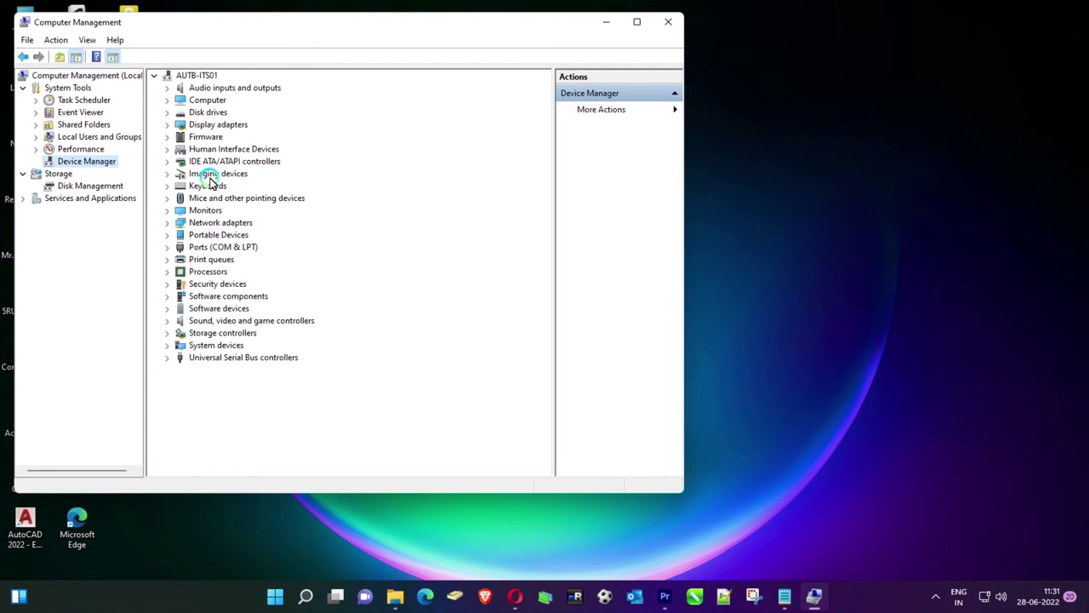
Step: Uninstall the Intel(R) UHD Graphics 630 display adapter
click(168, 125)
right_click(239, 148)
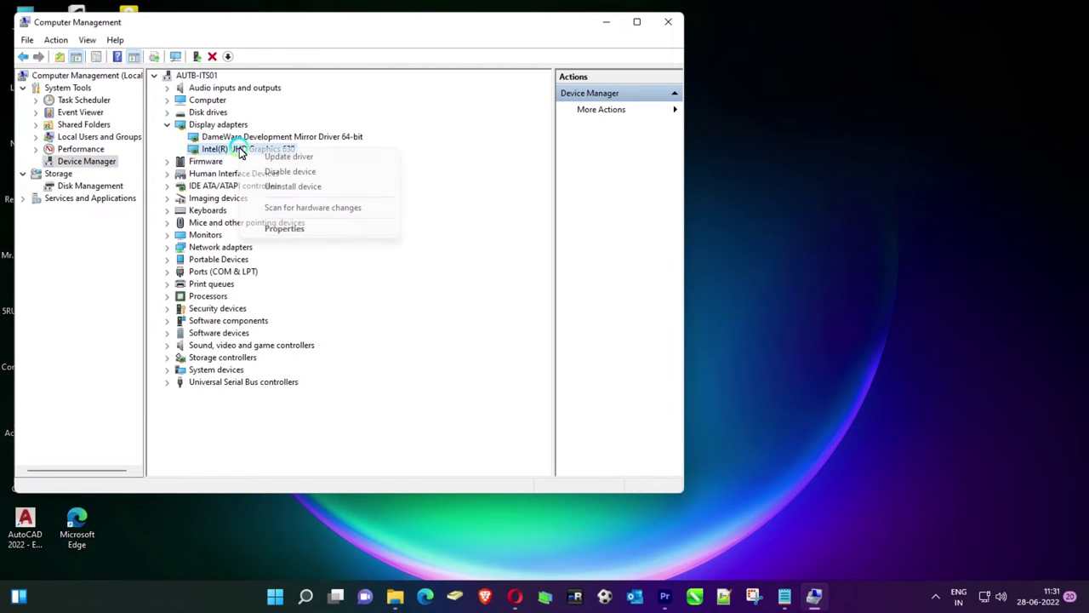
click(292, 187)
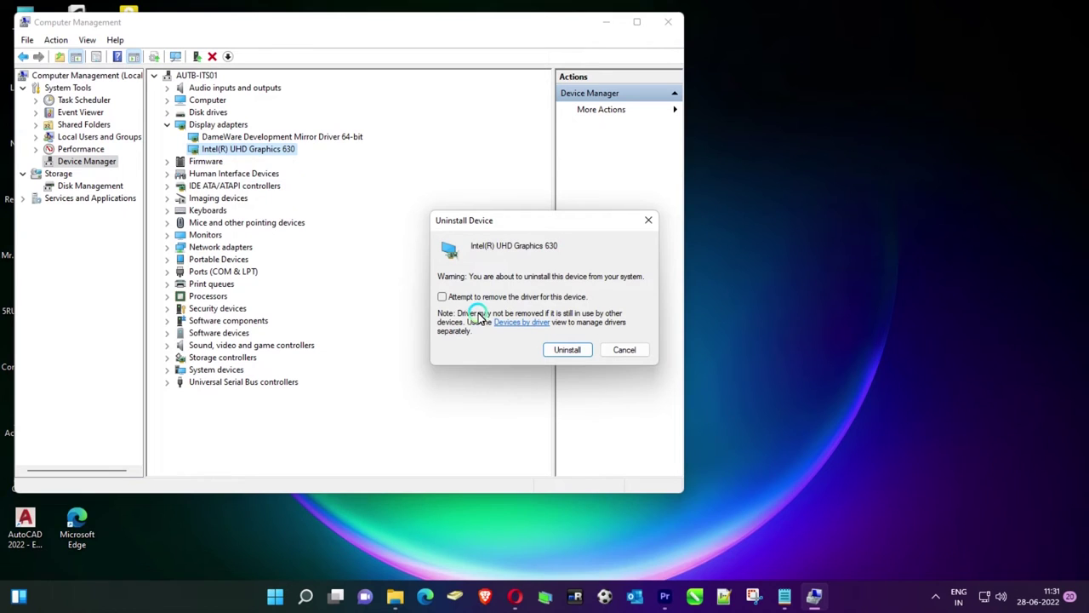
click(560, 344)
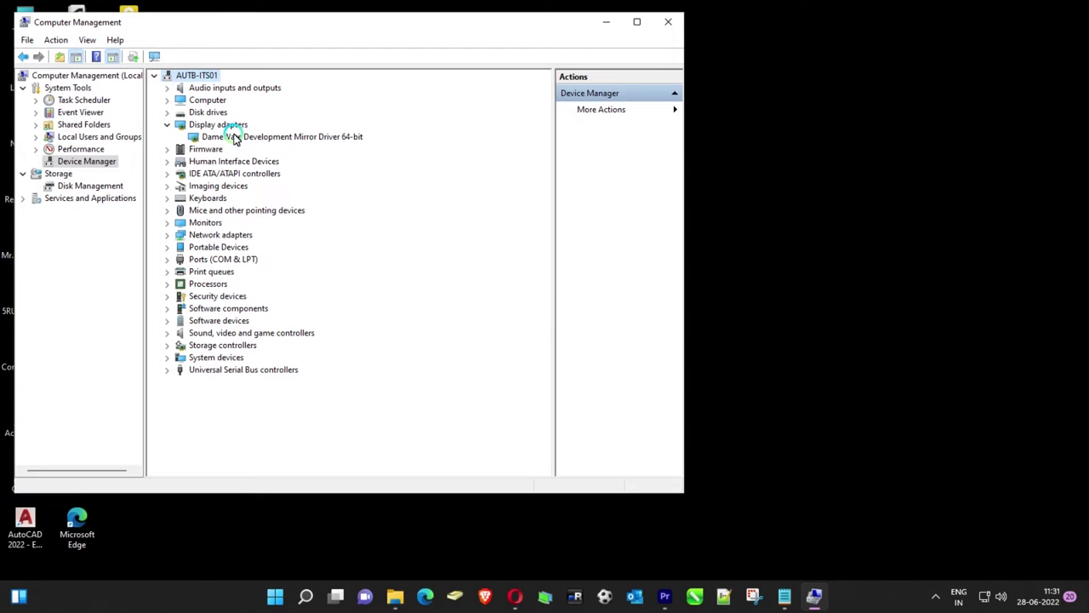
Step: Uninstall the DameWare mirror driver and decline the restart
right_click(235, 138)
click(258, 172)
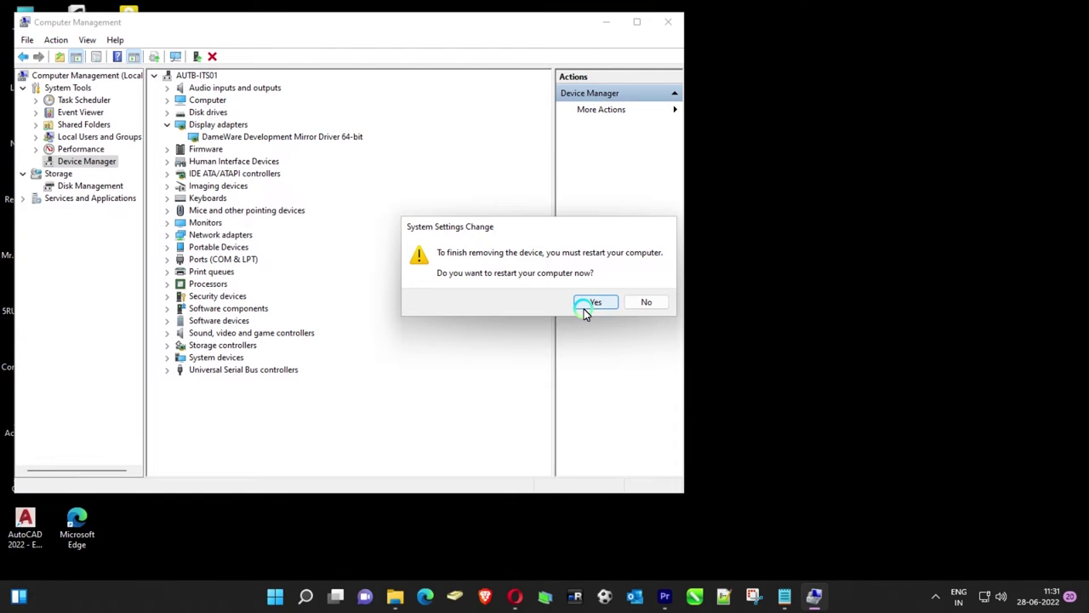
click(640, 305)
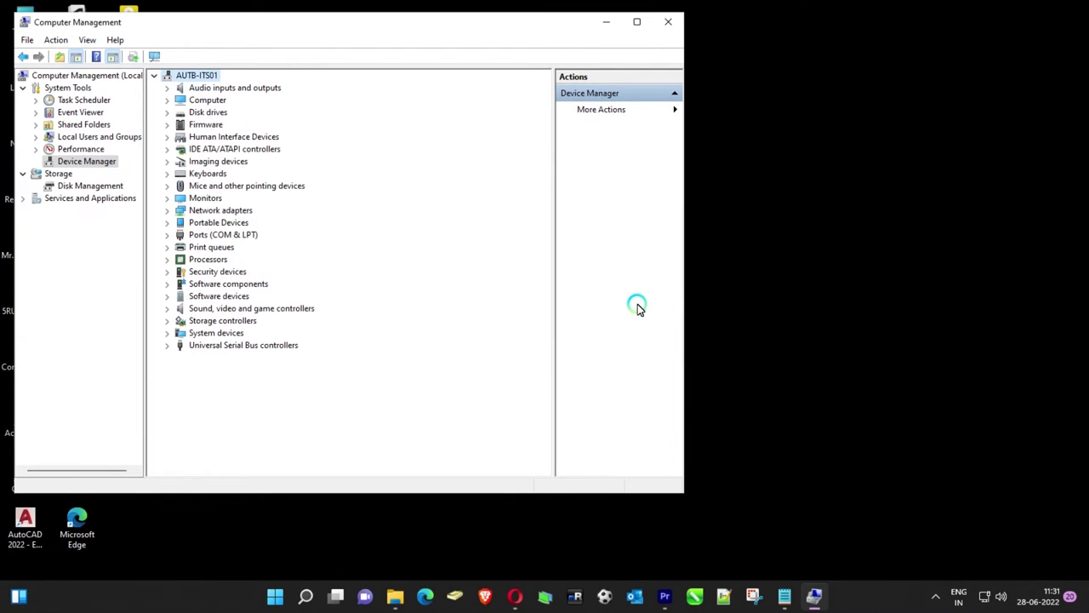
Step: Rescan hardware to restore Intel UHD Graphics 630, then close Computer Management and refresh the desktop
click(154, 57)
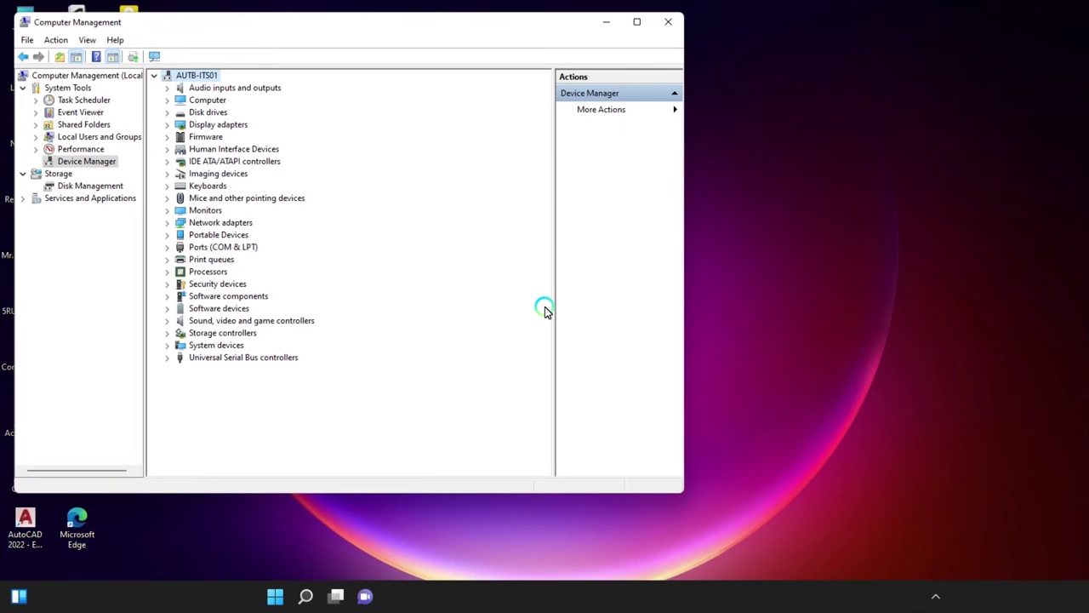
click(167, 125)
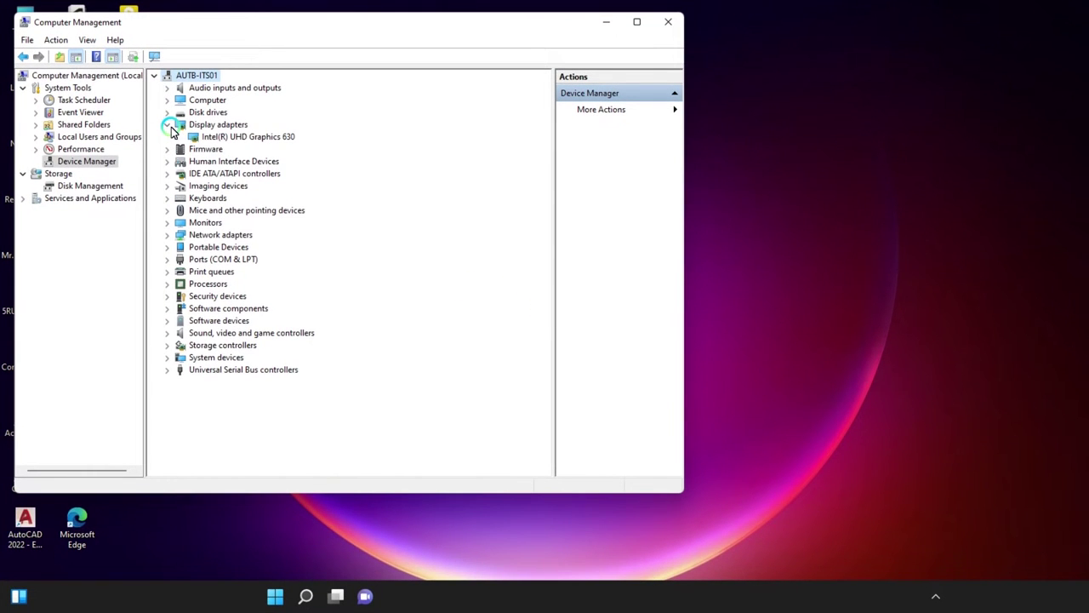
click(664, 31)
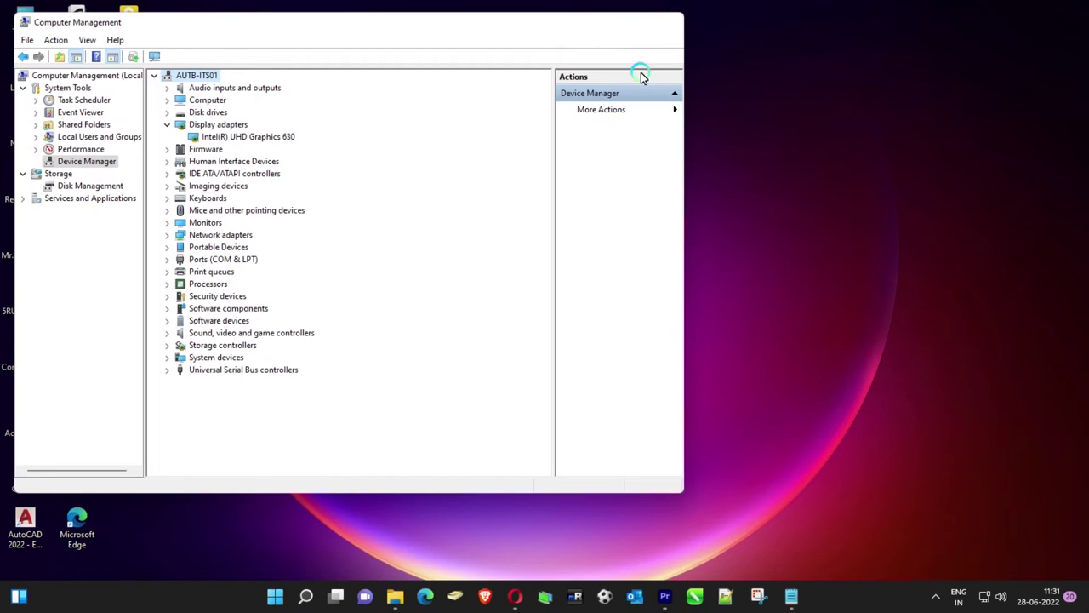
right_click(472, 174)
click(482, 189)
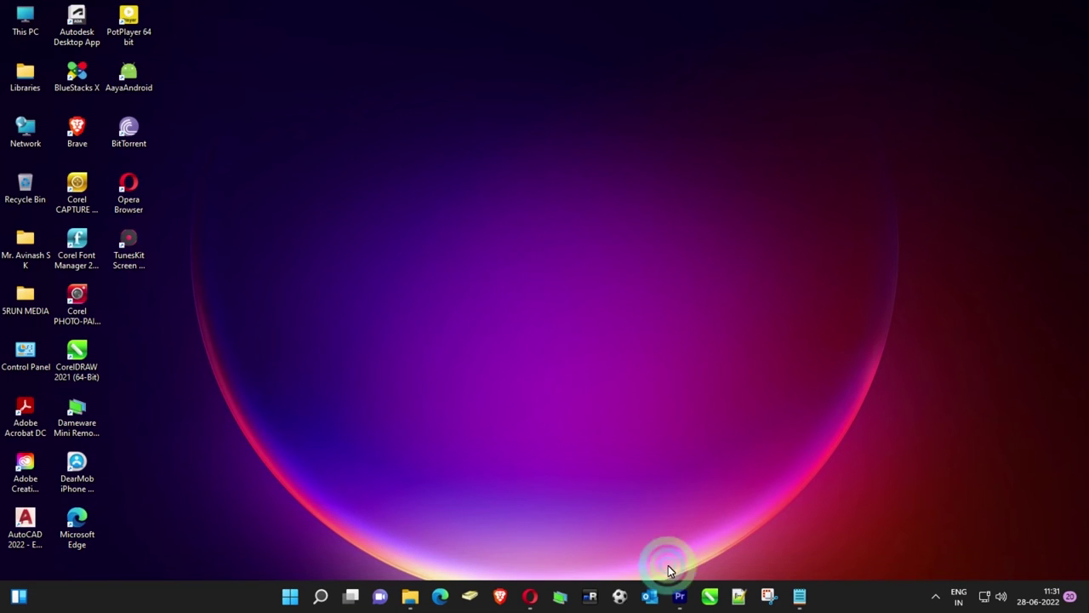
Step: Restore Premiere Pro, play the I PHONE SQ sequence twice to check the Facebook graphic, then minimize it
click(681, 595)
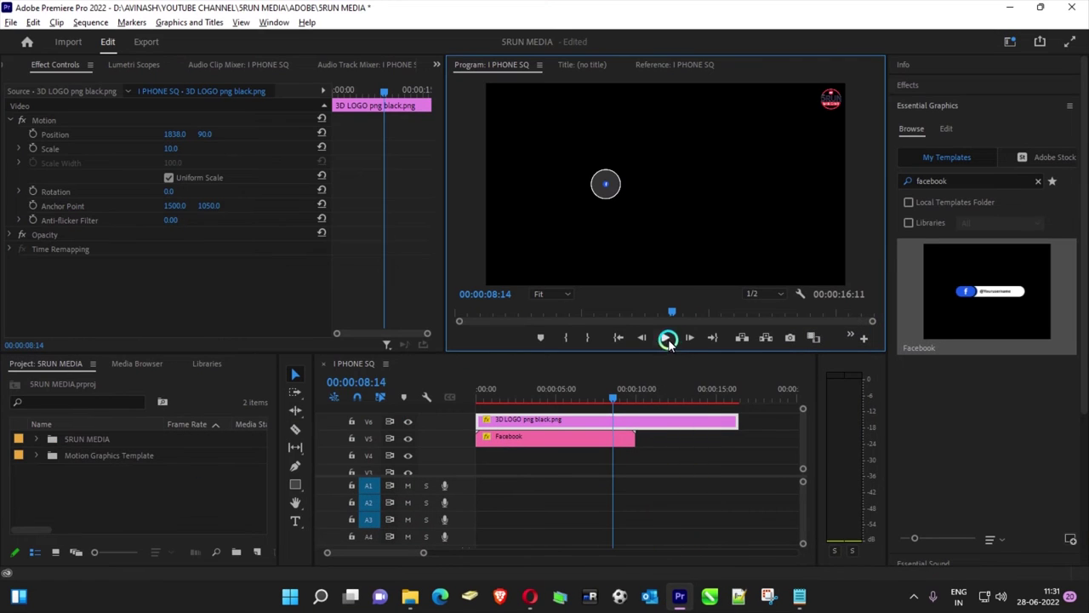
click(665, 337)
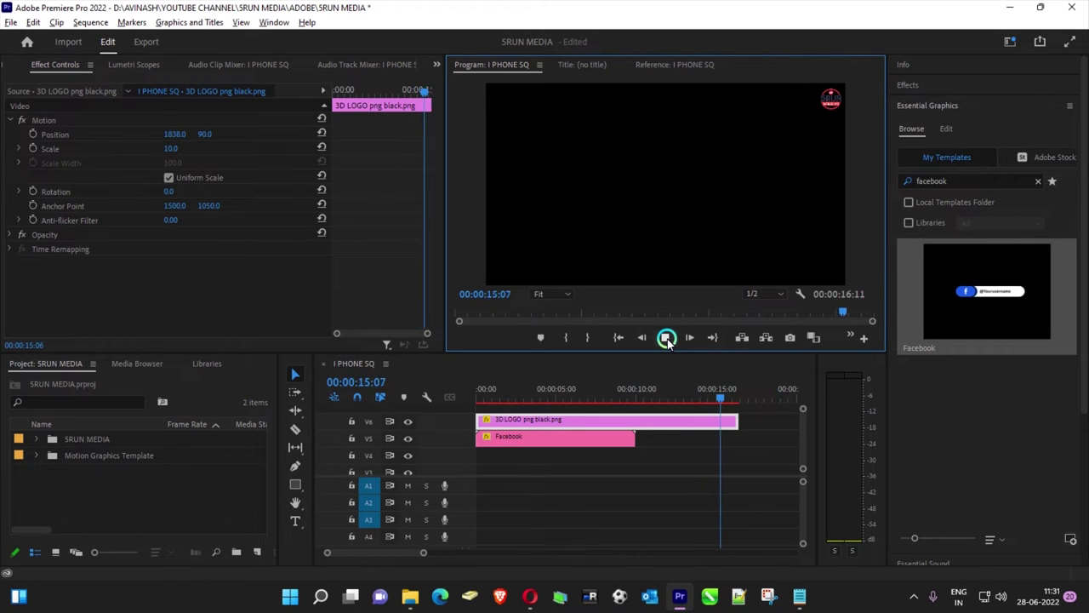
click(667, 339)
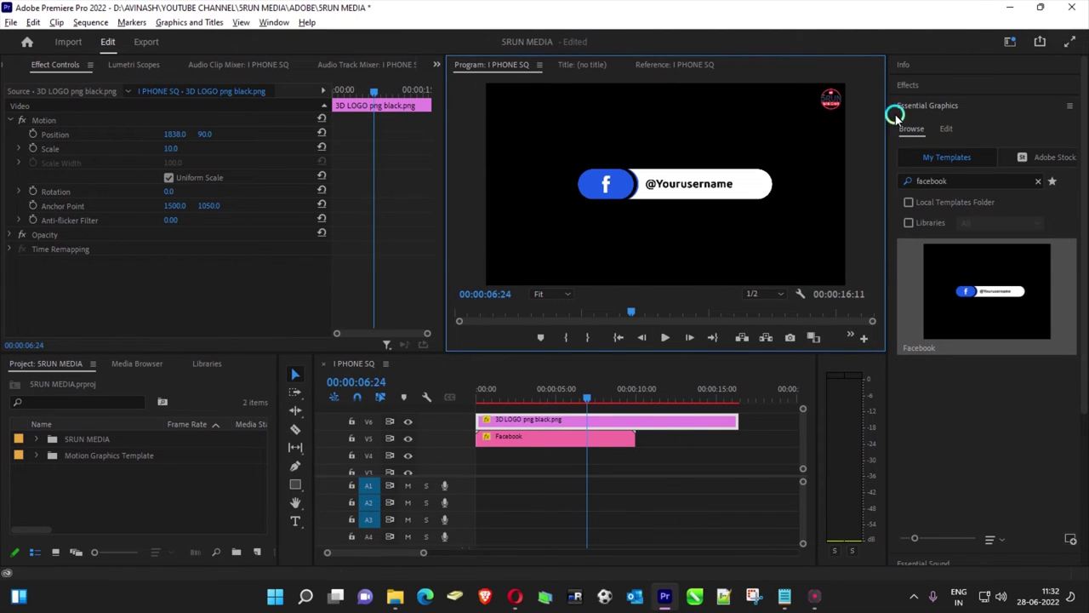
click(1013, 9)
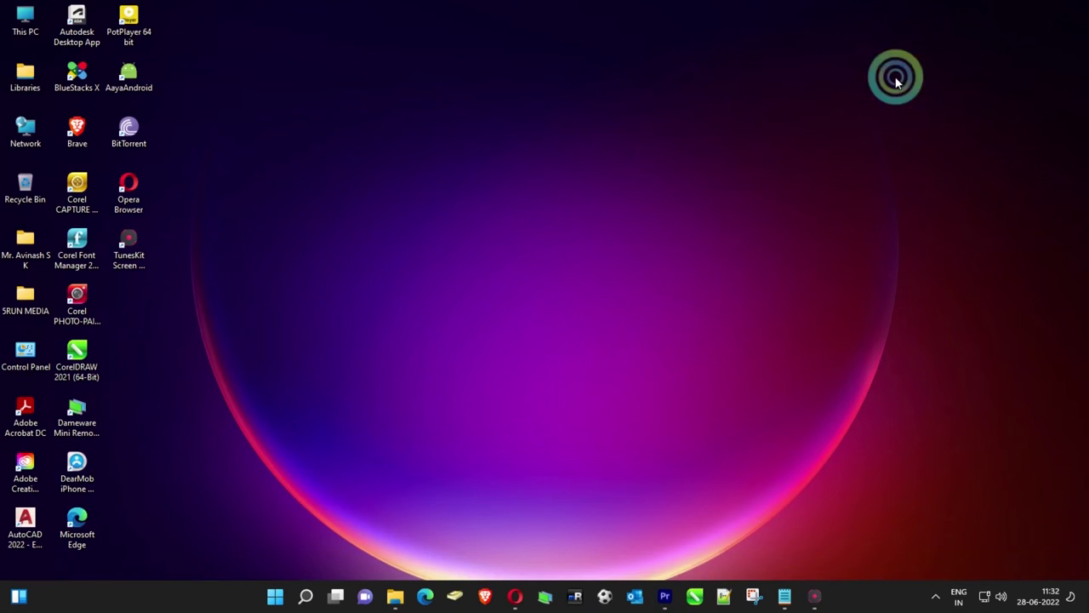
Step: Open Device Manager in Computer Management from This PC
right_click(18, 27)
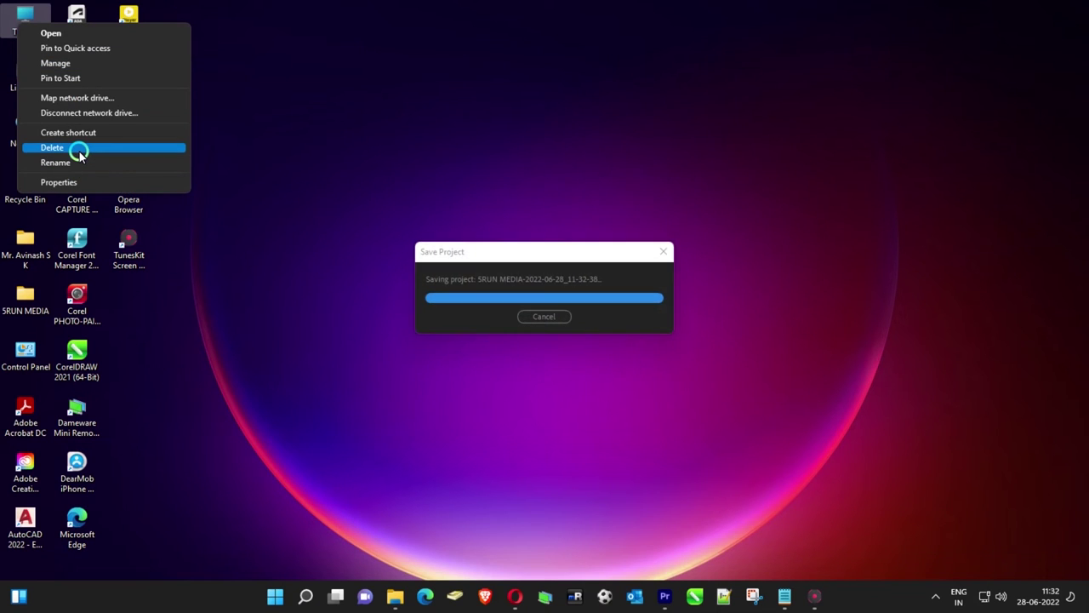
click(68, 67)
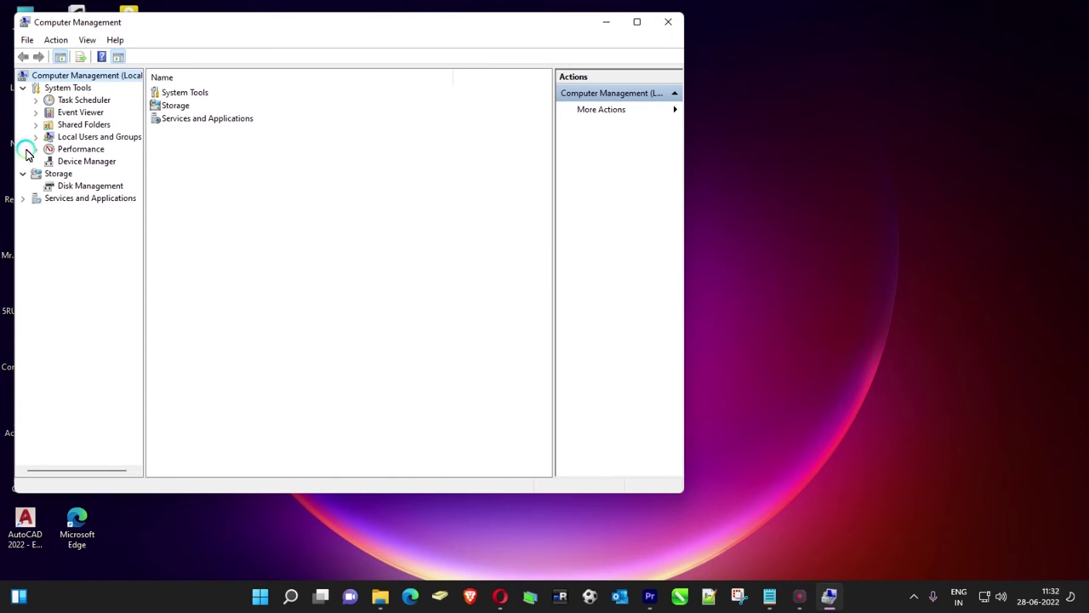
click(74, 164)
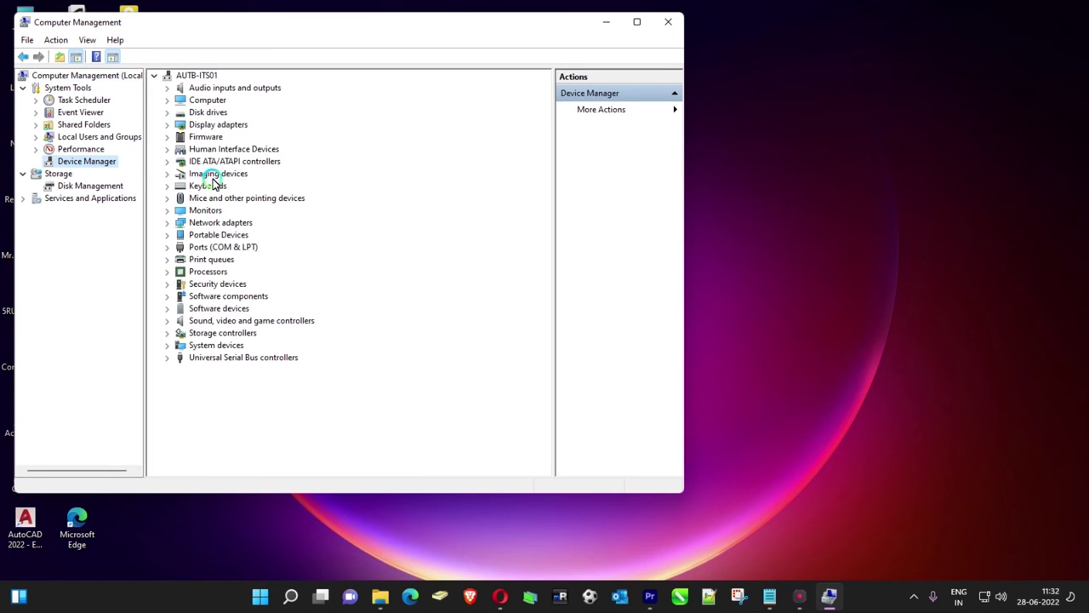
Step: Uninstall the Generic PnP Monitor driver under Monitors
click(169, 212)
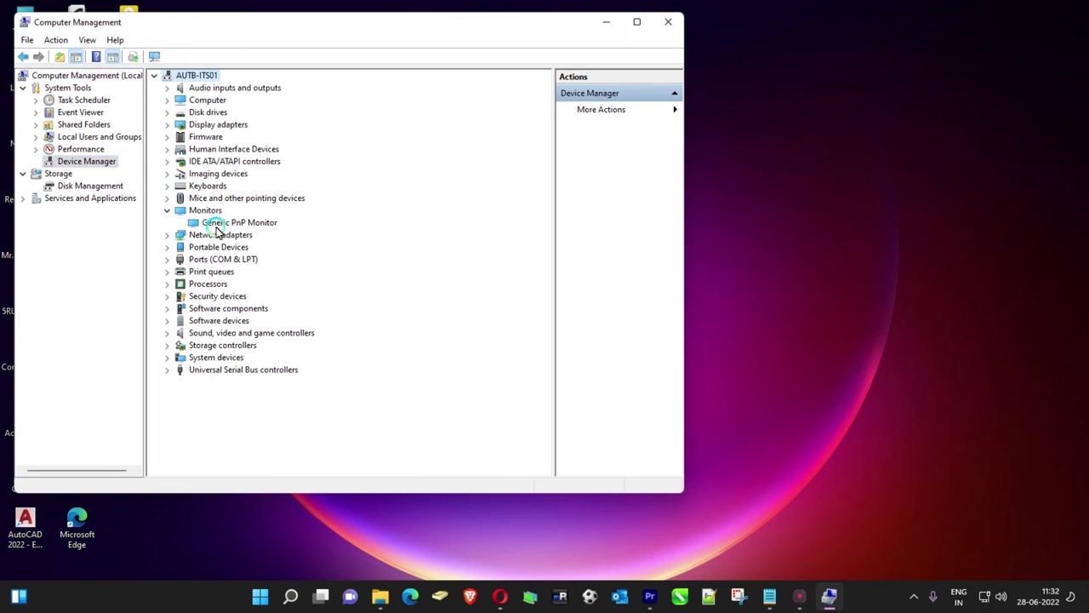
click(232, 222)
right_click(238, 223)
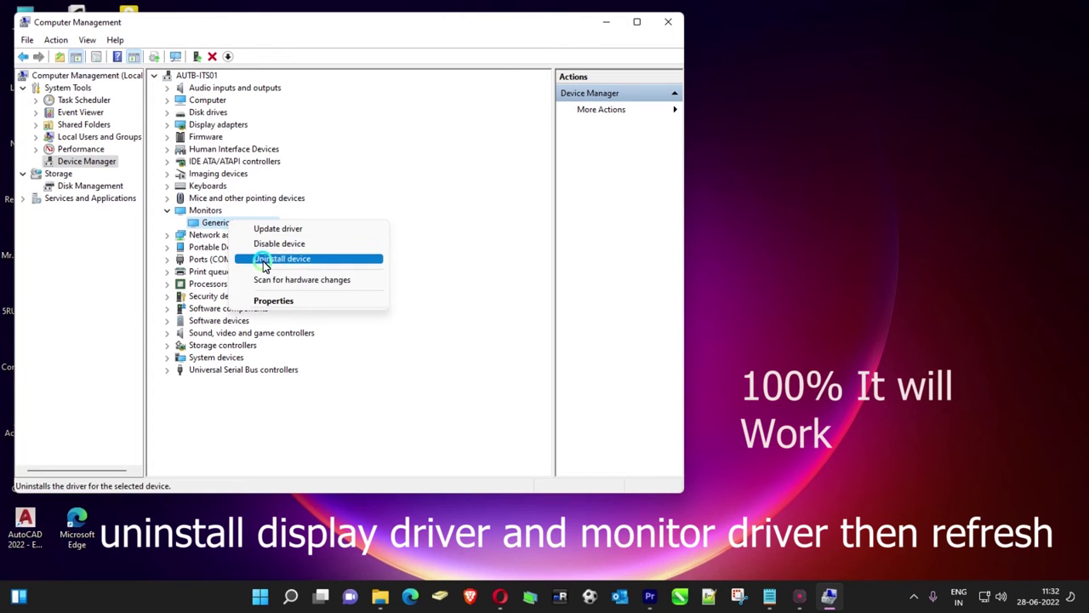
click(271, 258)
click(567, 350)
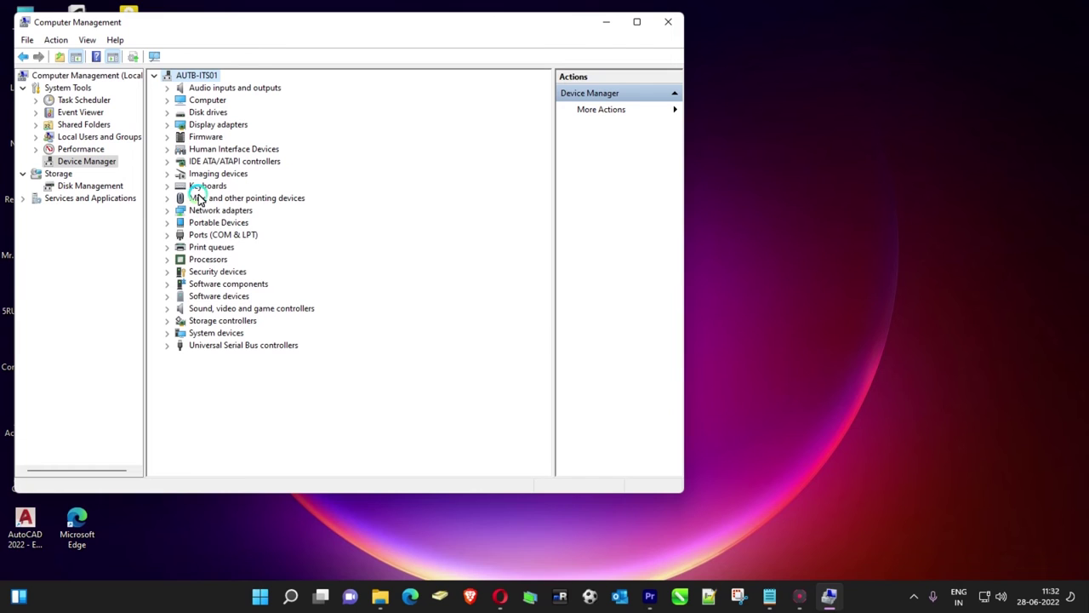
Step: Uninstall the Intel(R) UHD Graphics 630 adapter and confirm, bringing back Generic PnP Monitor
click(169, 125)
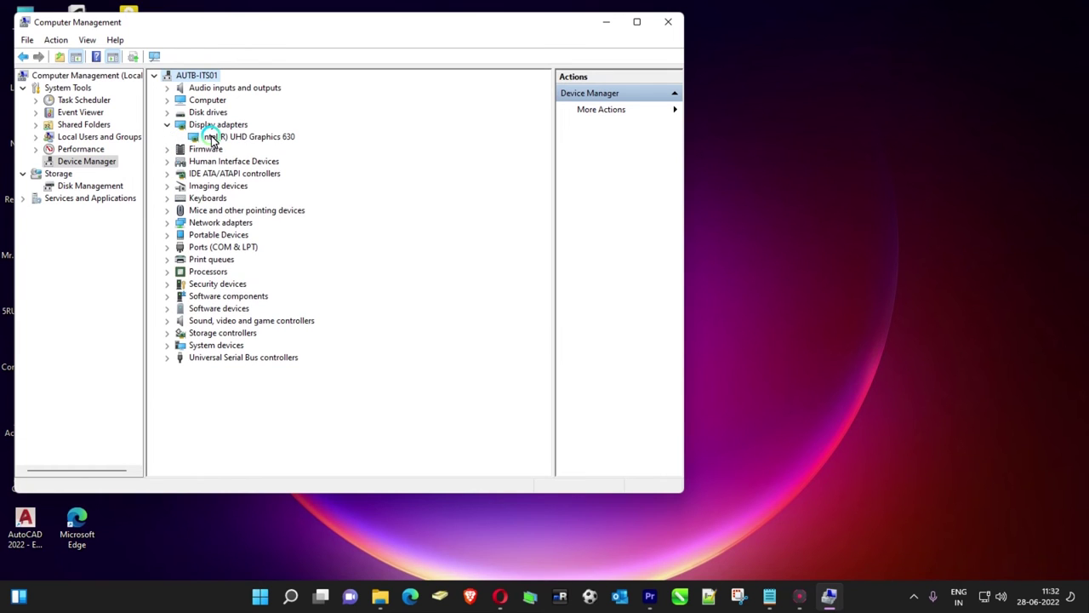
right_click(215, 139)
click(255, 176)
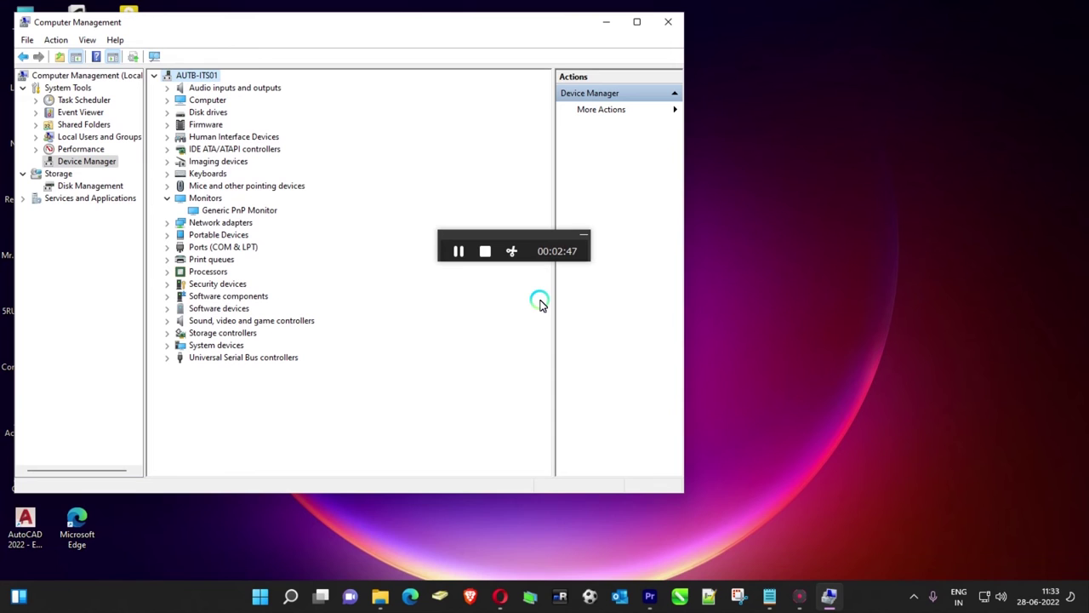
click(582, 237)
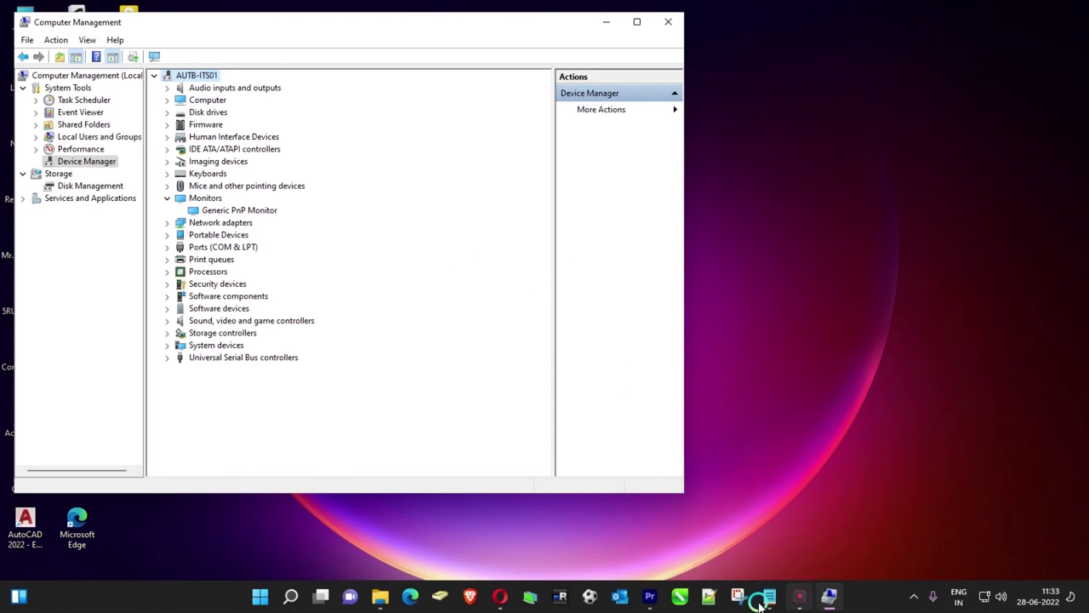
Step: Bring Premiere Pro forward and play the I PHONE SQ sequence through to its 00:00:16:11 end
click(653, 599)
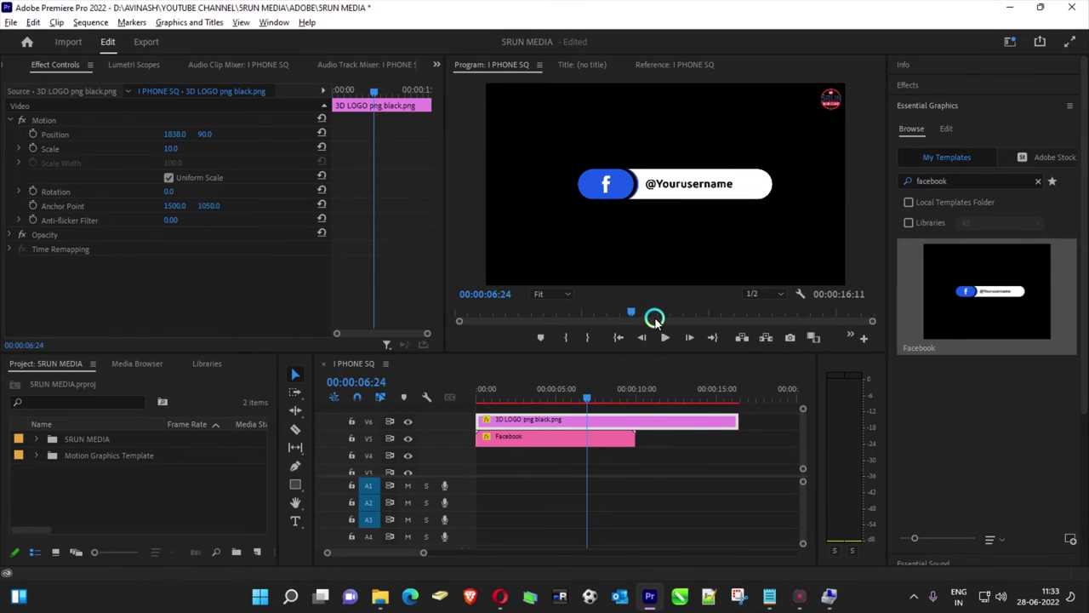
click(668, 339)
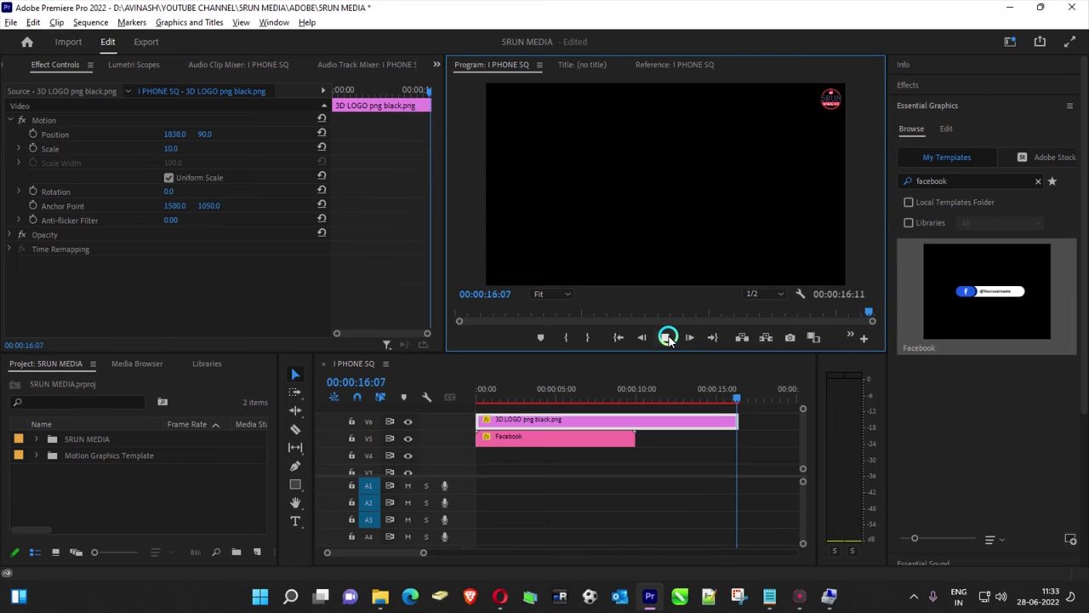
click(668, 338)
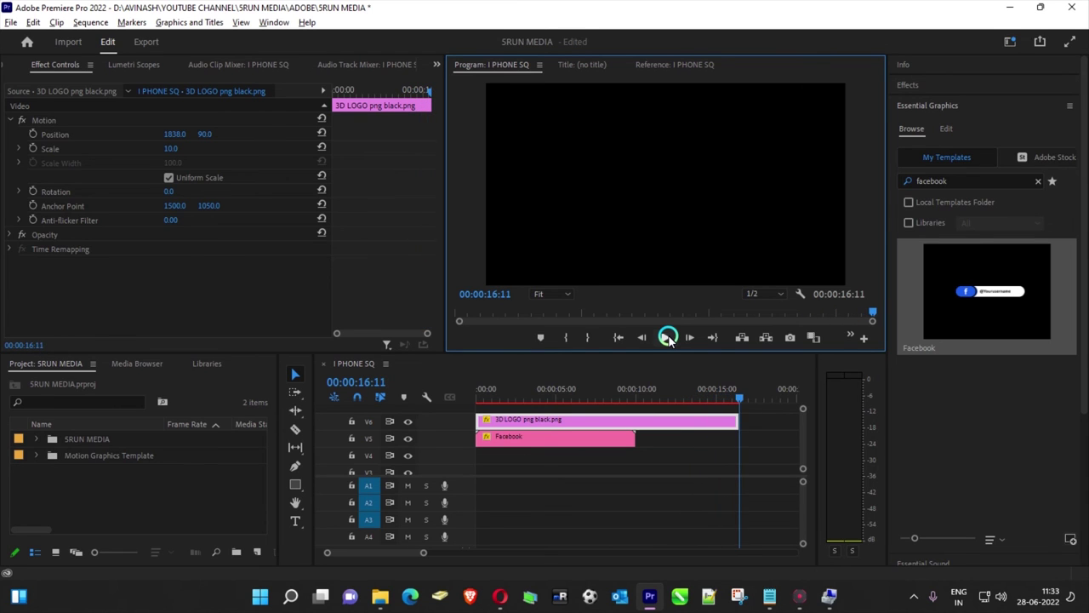
Step: Replay the I PHONE SQ sequence from the start to confirm the Facebook graphic animates correctly
click(668, 338)
click(666, 337)
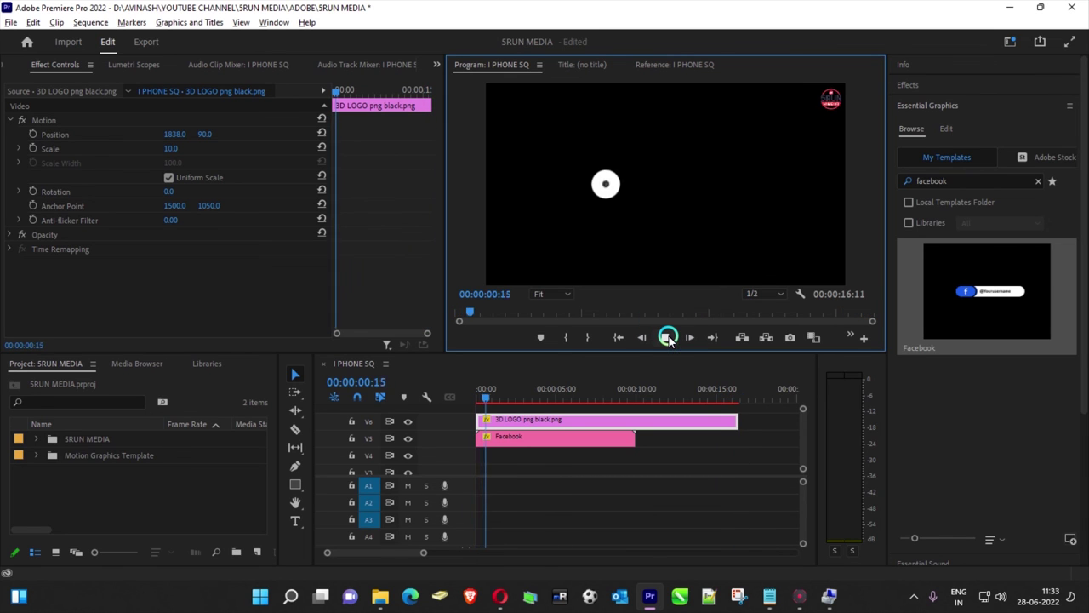